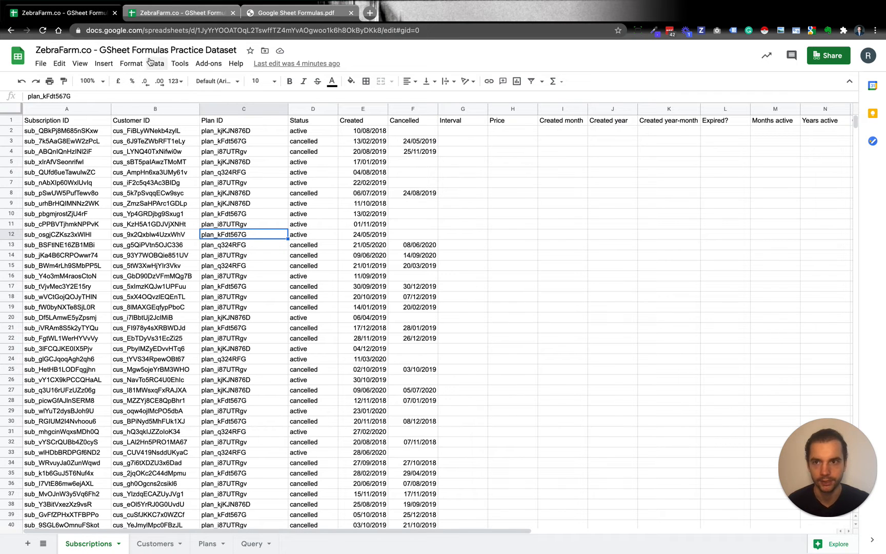
# Open the empty Customers sheet, and review the Google Sheet Formulas PDF from its first page.
pyautogui.click(162, 544)
pyautogui.click(93, 205)
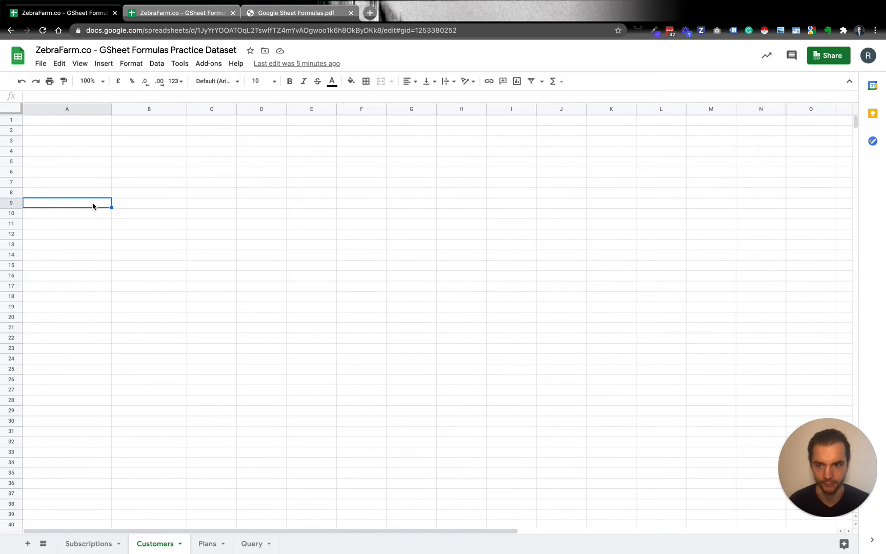
pyautogui.click(277, 19)
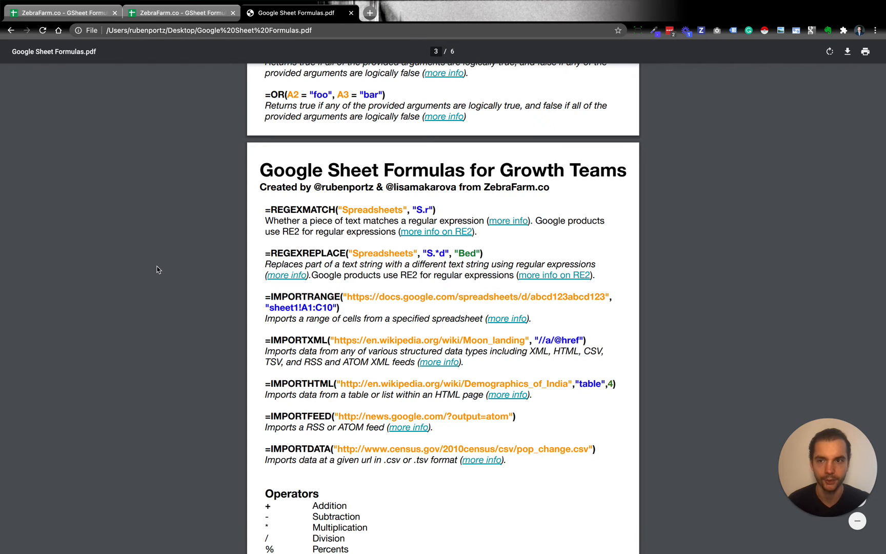
pyautogui.scroll(15, 157, 269)
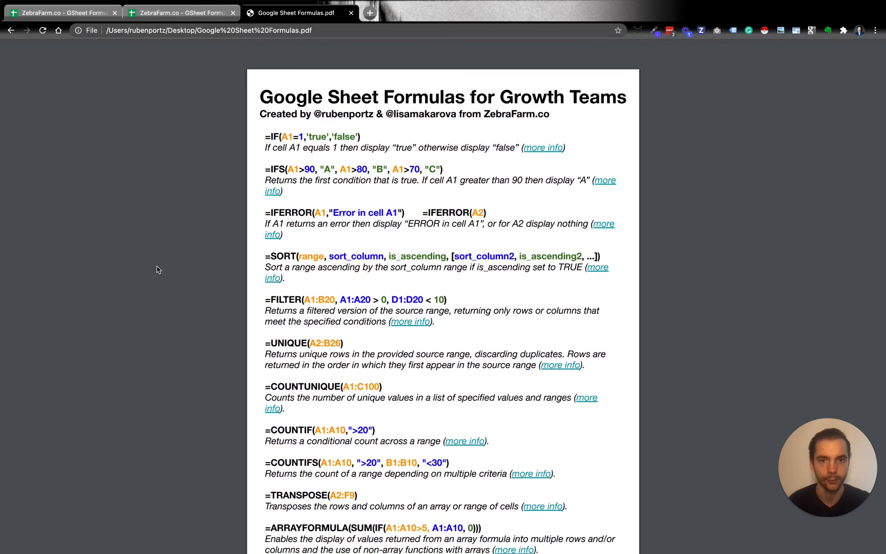
pyautogui.scroll(-5, 157, 269)
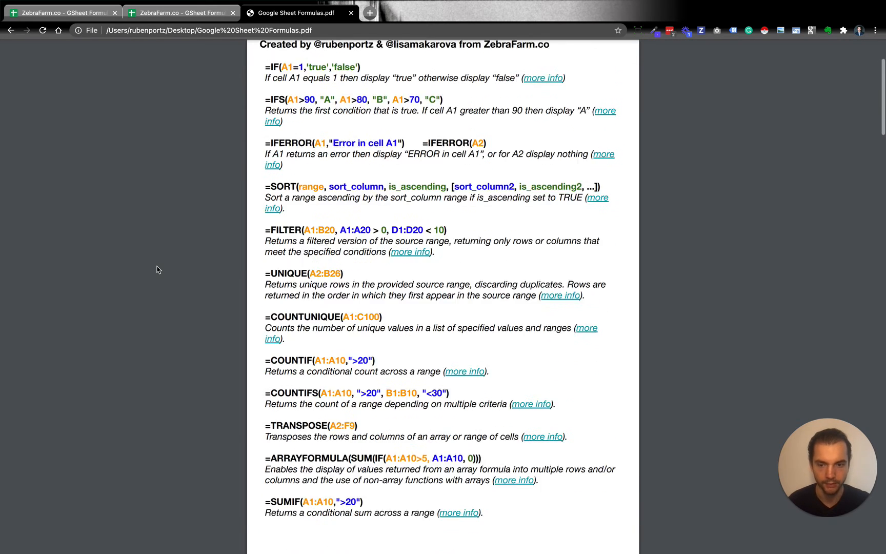
pyautogui.scroll(-1, 157, 269)
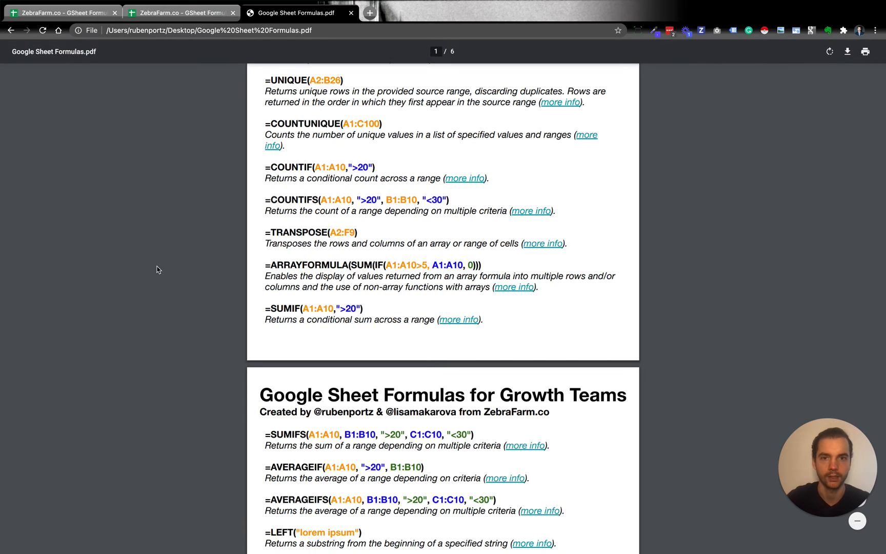
# Search the PDF for "Import" and examine the IMPORTRANGE syntax, especially the sheet name in its range argument.
pyautogui.press('super+f')
pyautogui.write('Import')
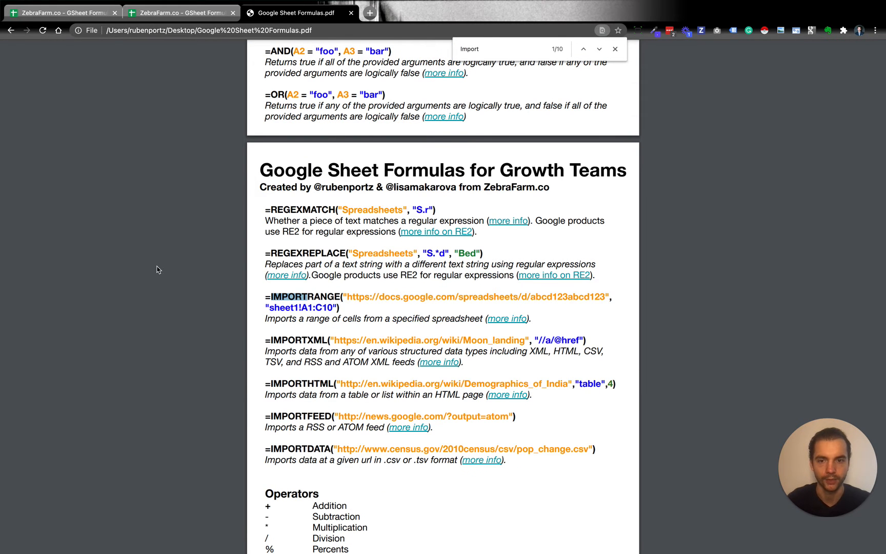
pyautogui.click(158, 269)
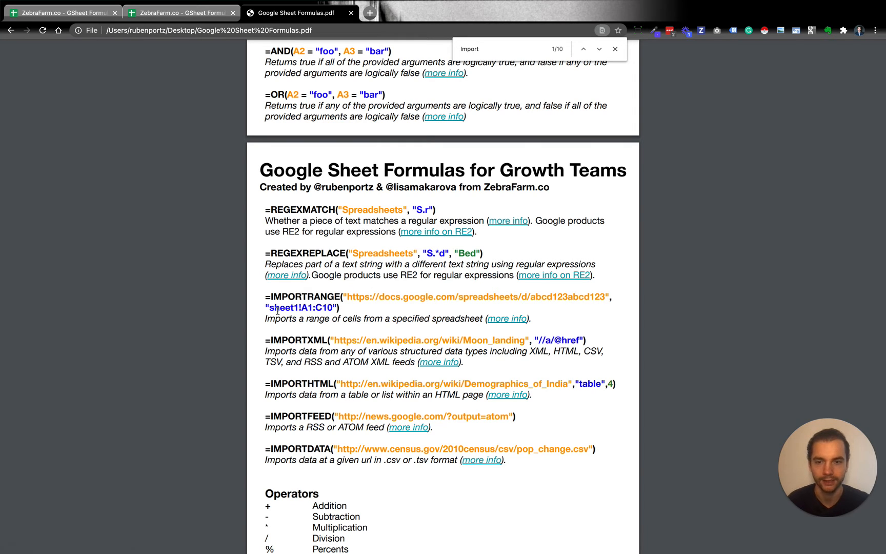
pyautogui.moveTo(301, 308); pyautogui.dragTo(270, 308)
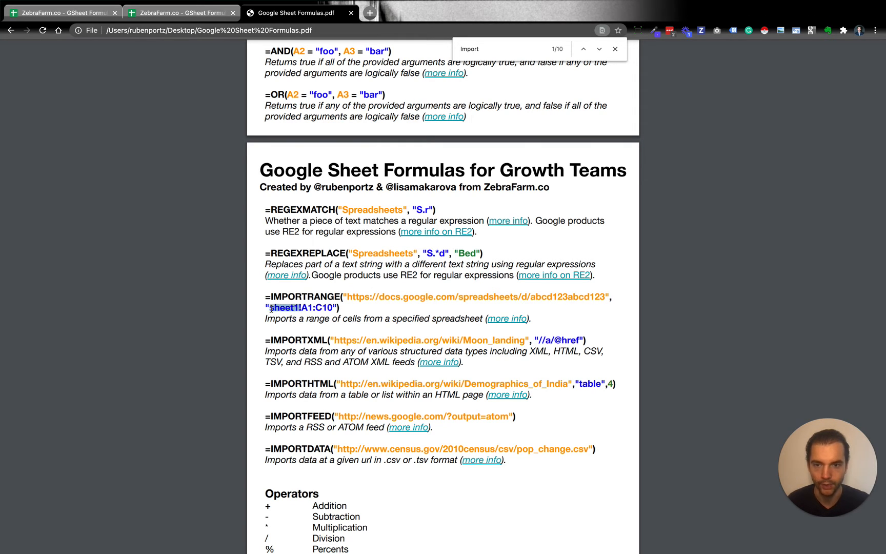
pyautogui.click(352, 311)
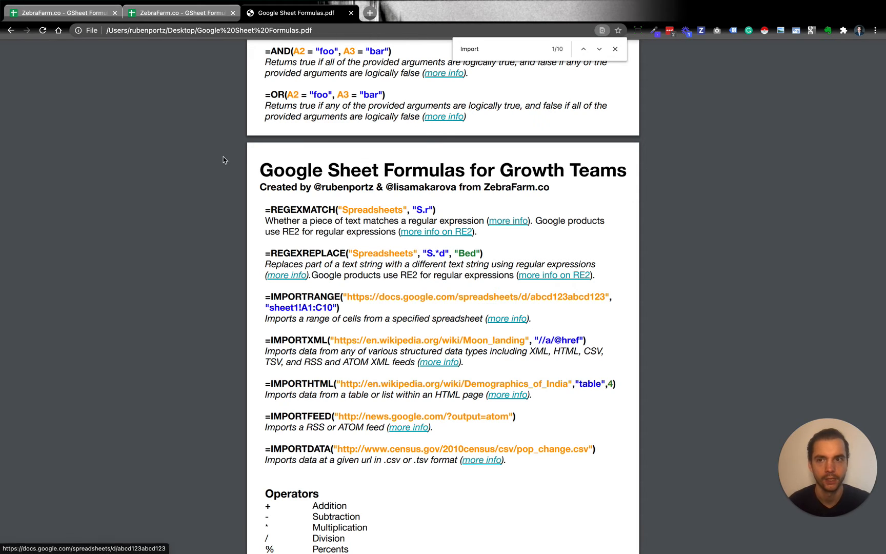
# In cell A1 of the Customers sheet, start an IMPORTRANGE formula with the URL of the Practice Dataset 2 spreadsheet.
pyautogui.click(43, 12)
pyautogui.click(76, 123)
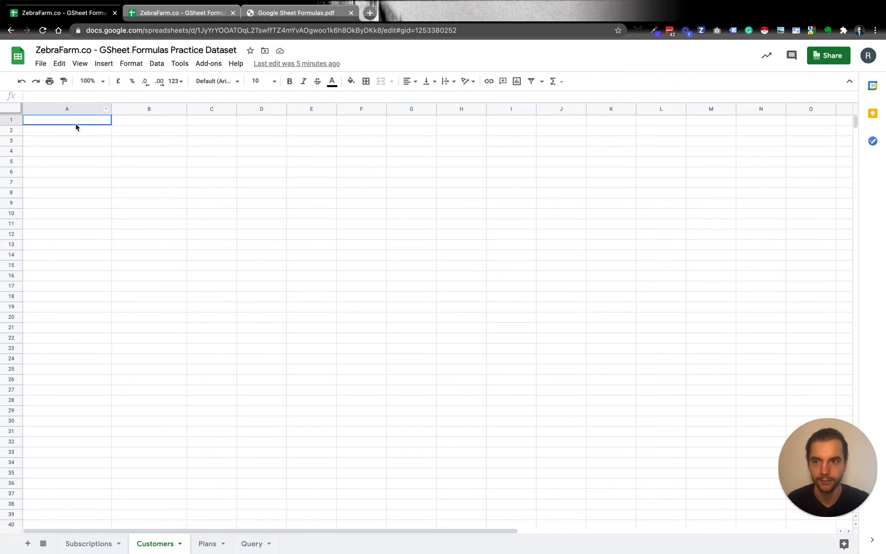
pyautogui.write('=imp')
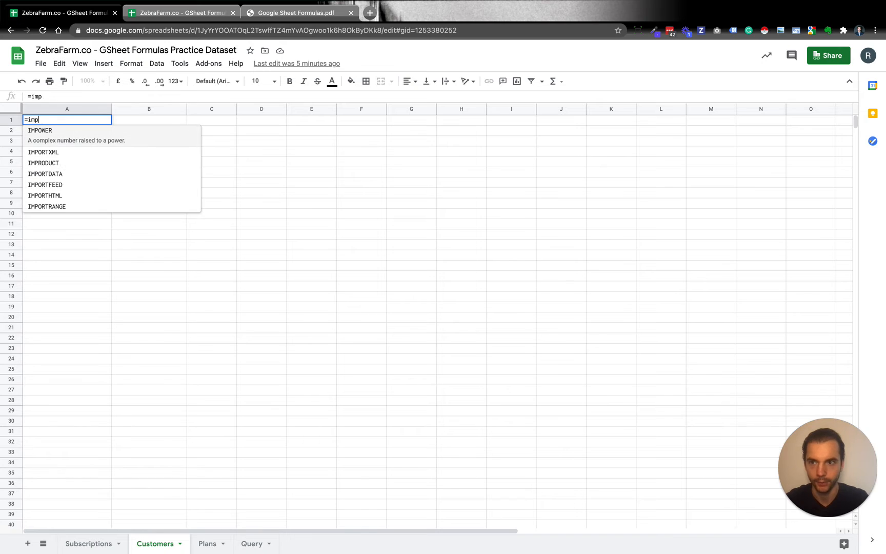
pyautogui.write('ort')
pyautogui.write('ra')
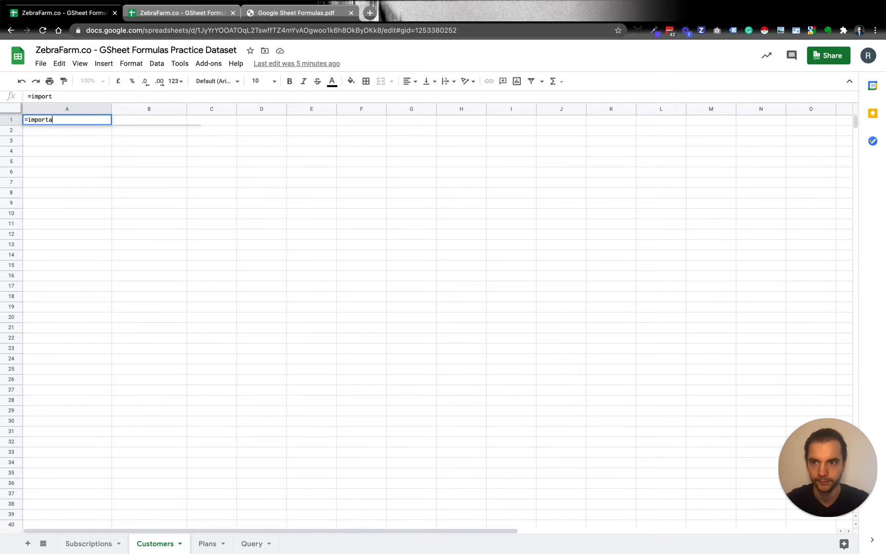
pyautogui.press('Tab')
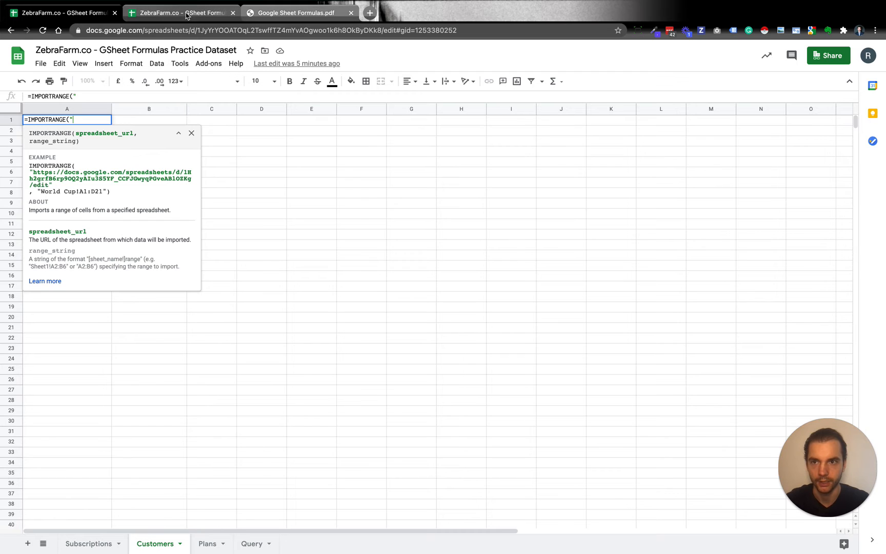
pyautogui.click(169, 12)
pyautogui.click(167, 29)
pyautogui.hotkey('ctrl', 'c')
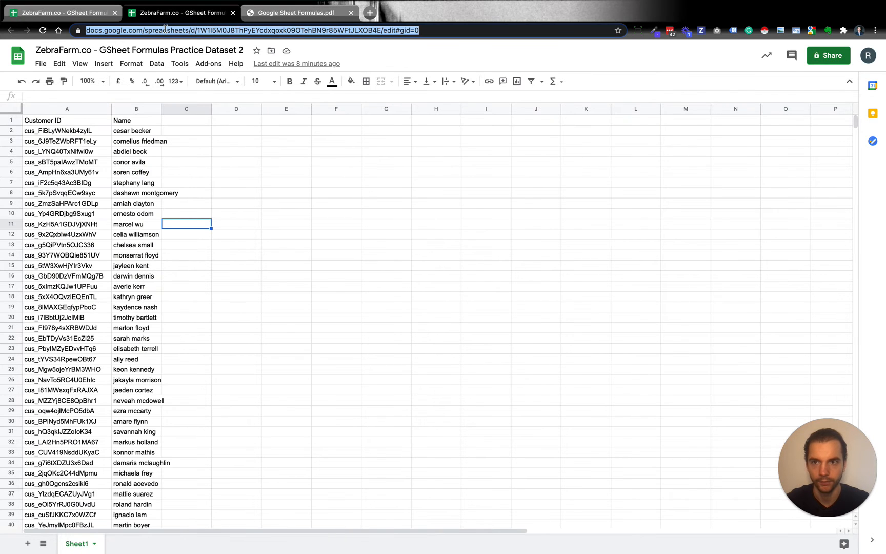
pyautogui.click(57, 13)
pyautogui.hotkey('ctrl', 'v')
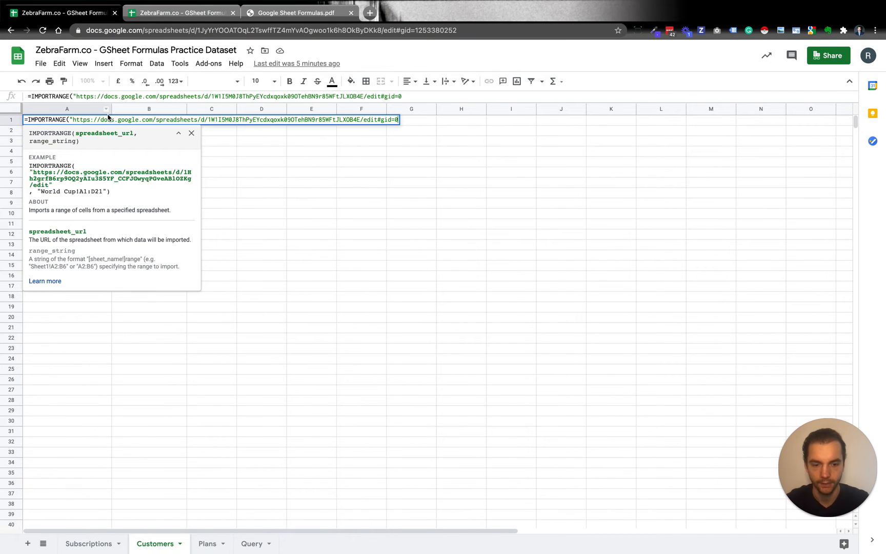
# Complete the formula with the range "Sheet1!A:B" and allow access to the source spreadsheet.
pyautogui.write('","')
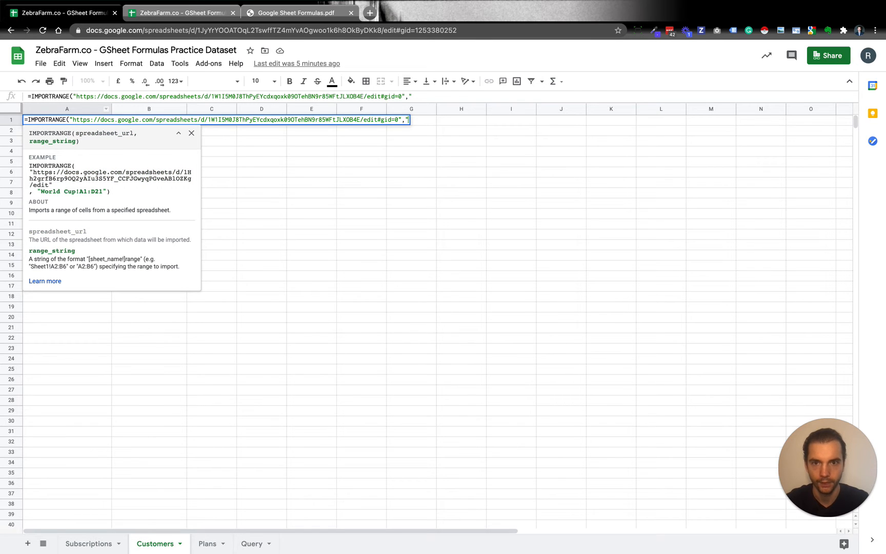
pyautogui.click(199, 14)
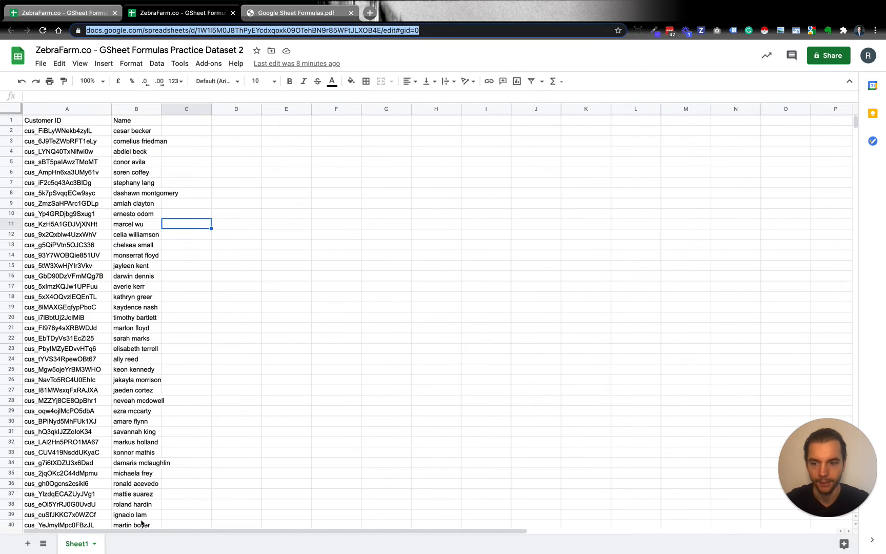
pyautogui.click(88, 14)
pyautogui.write('Sheet1')
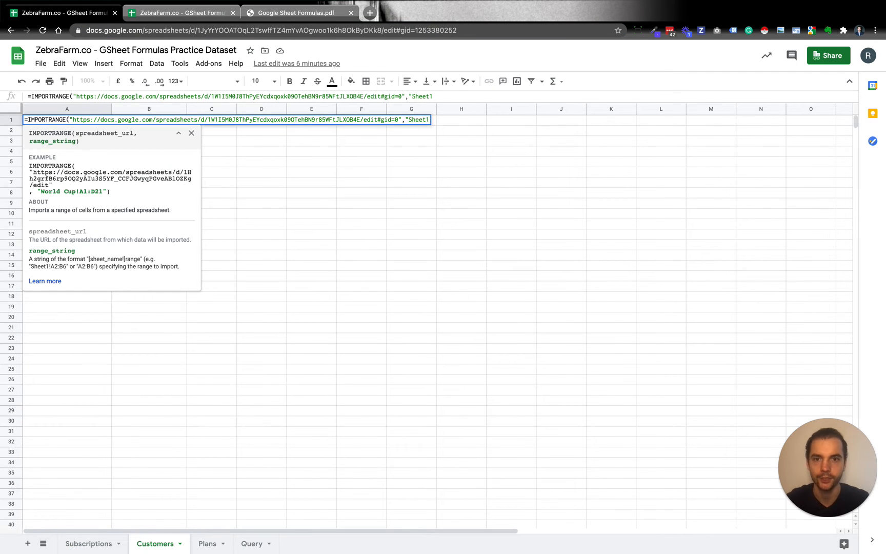
pyautogui.write('!')
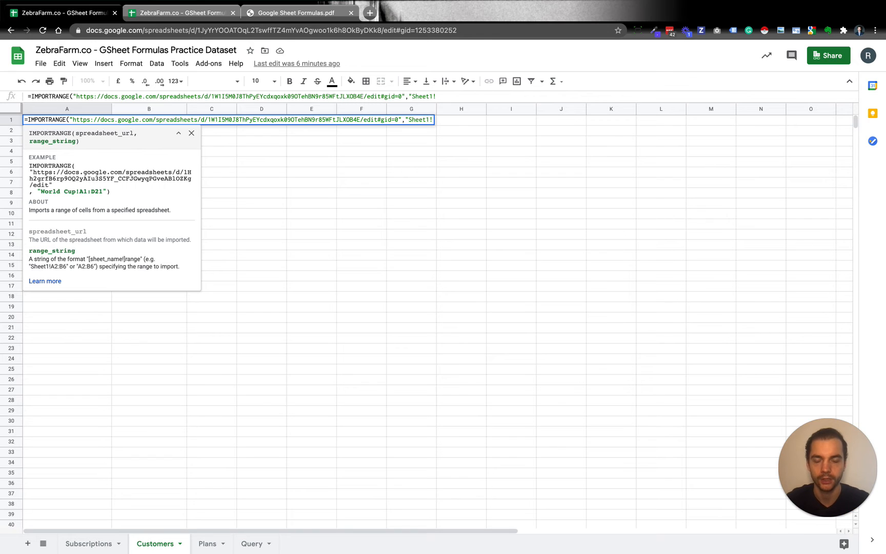
pyautogui.click(159, 13)
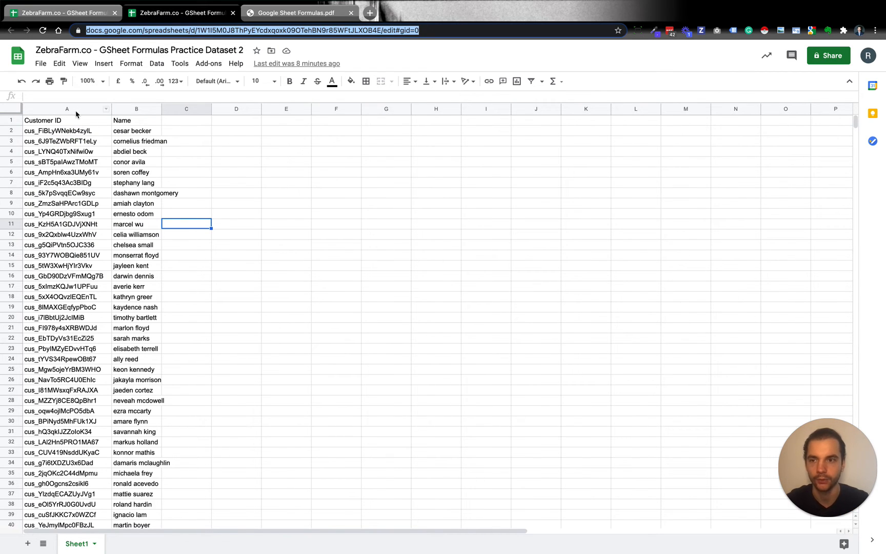
pyautogui.click(77, 15)
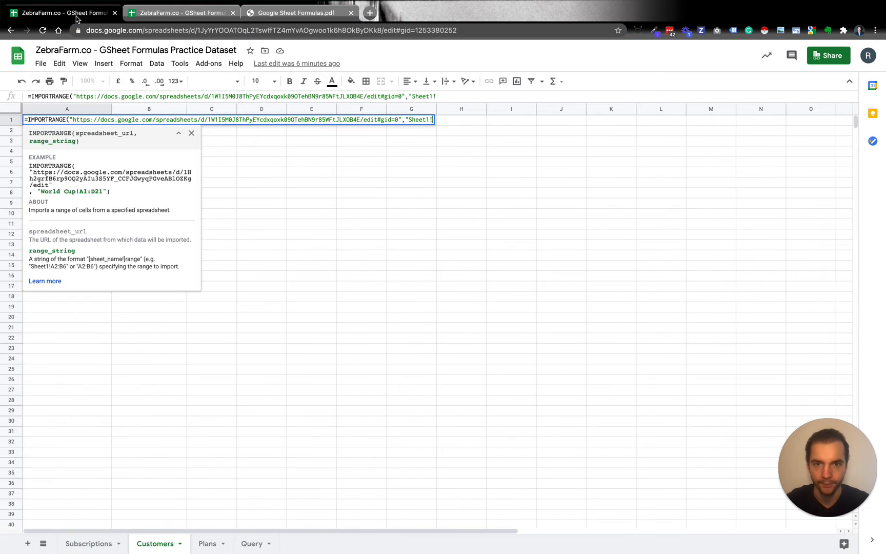
pyautogui.write(':B')
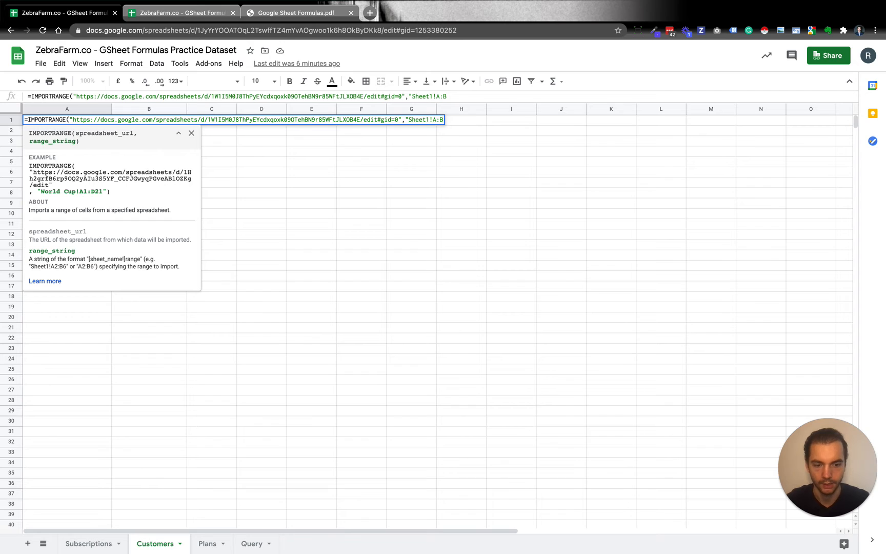
pyautogui.write('"')
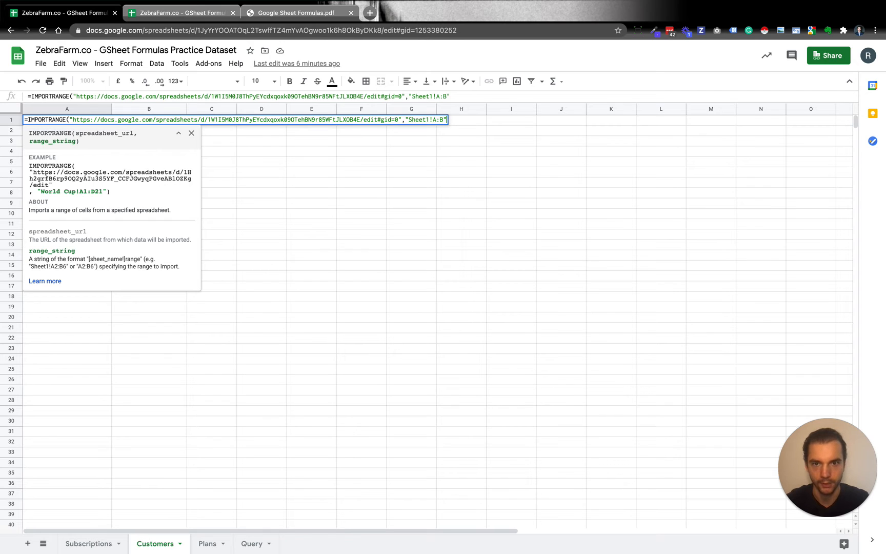
pyautogui.write(')')
pyautogui.press('Return')
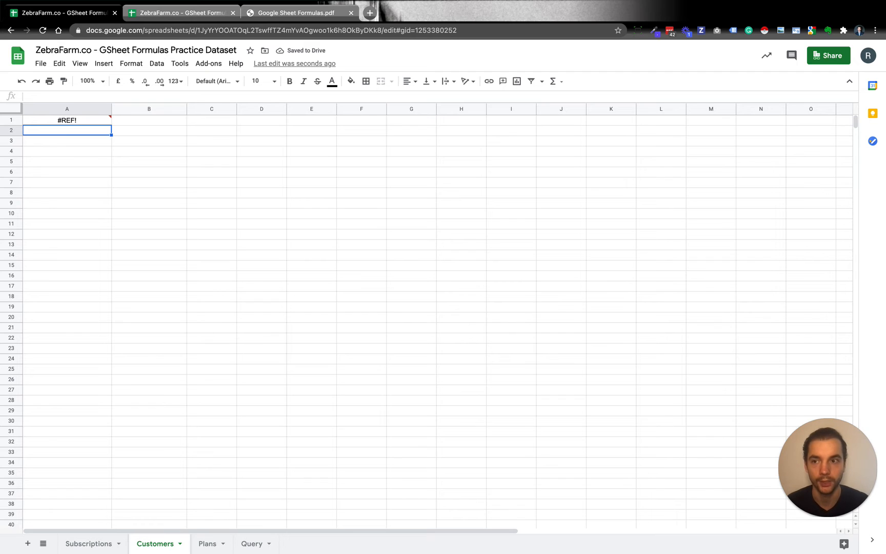
pyautogui.moveTo(85, 122)
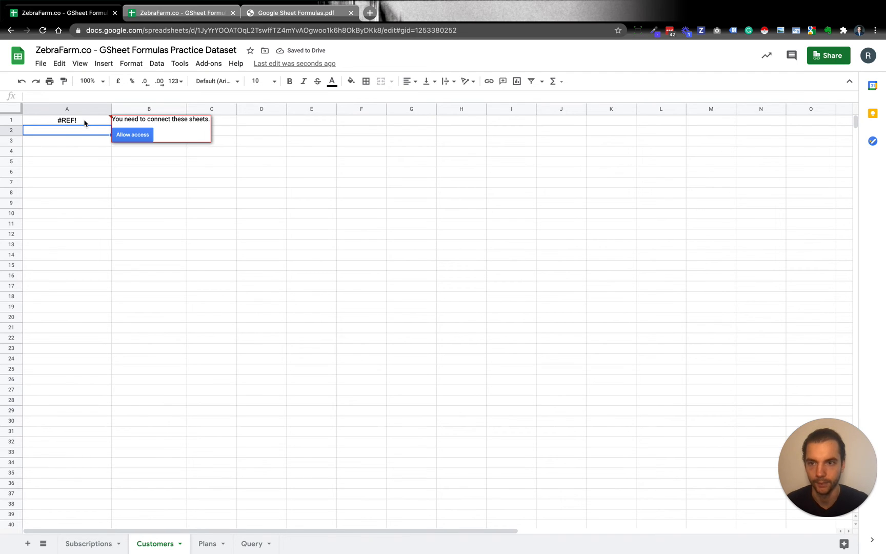
pyautogui.click(138, 139)
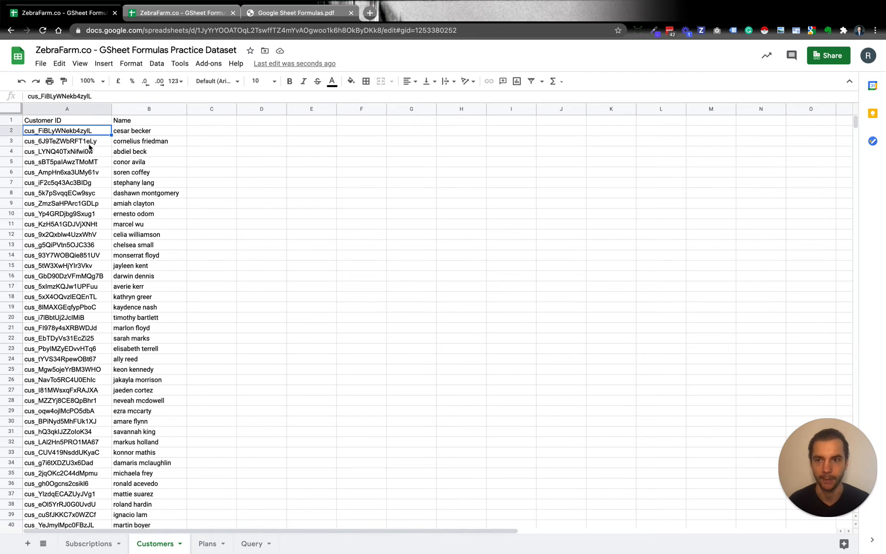
# Change the header in B1 of Practice Dataset 2 to "Testname" and check the imported Customers sheet.
pyautogui.click(166, 14)
pyautogui.click(142, 124)
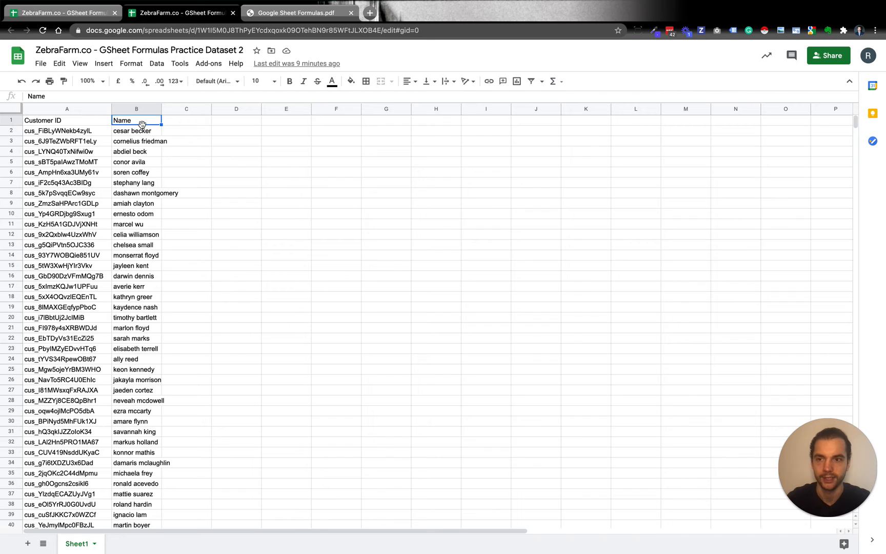
pyautogui.write('Testname')
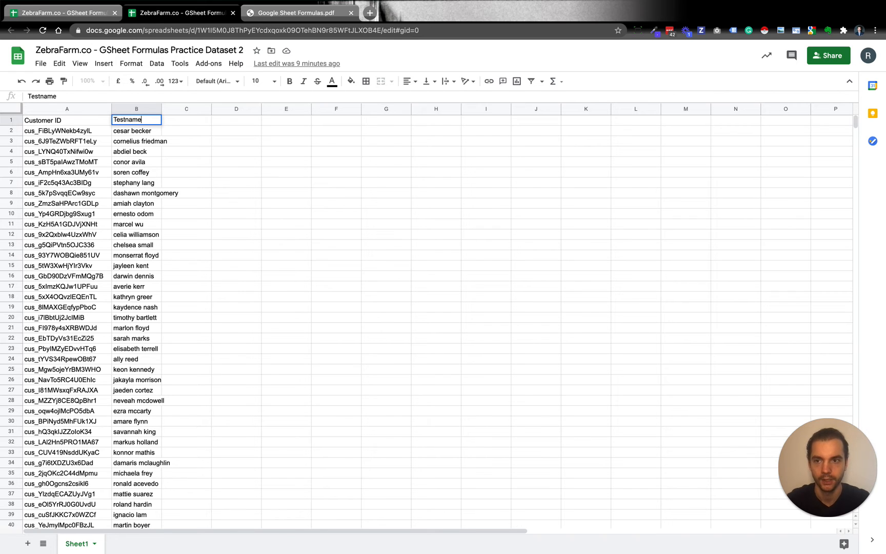
pyautogui.press('Return')
pyautogui.click(62, 13)
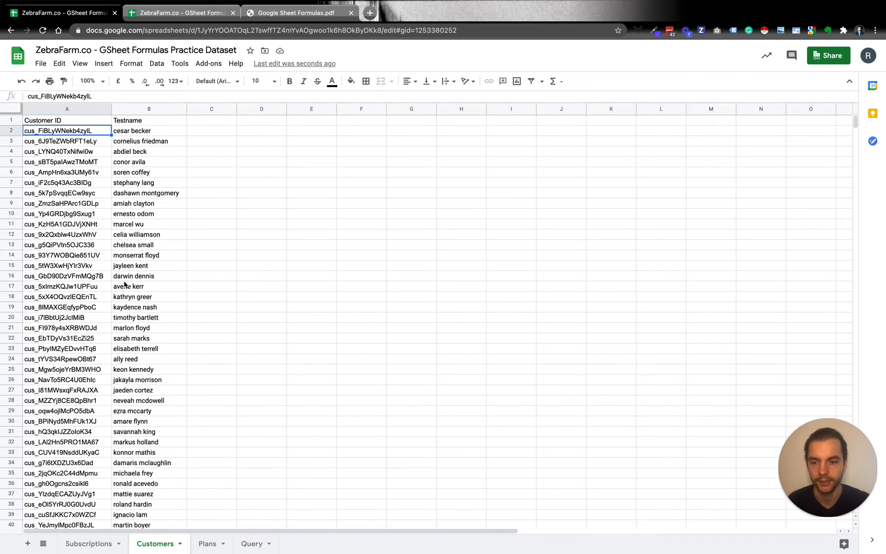
# Add a new sheet and start an IMPORTRANGE formula in cell A1 with the current spreadsheet's own URL as the source.
pyautogui.click(27, 544)
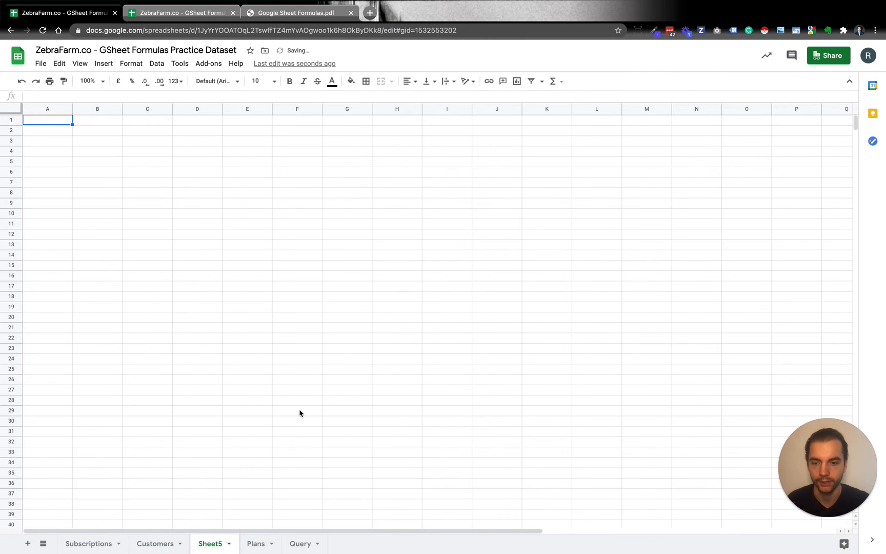
pyautogui.write('=impo')
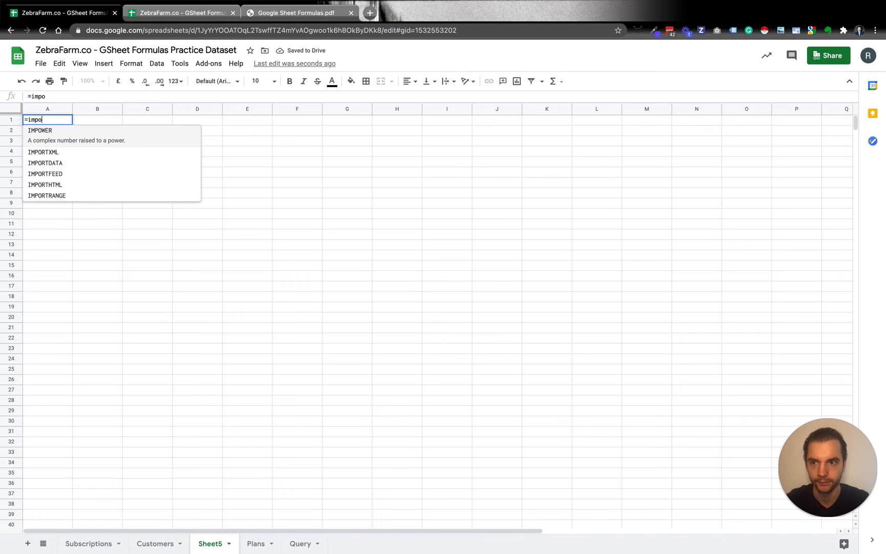
pyautogui.write('rtr')
pyautogui.press('Tab')
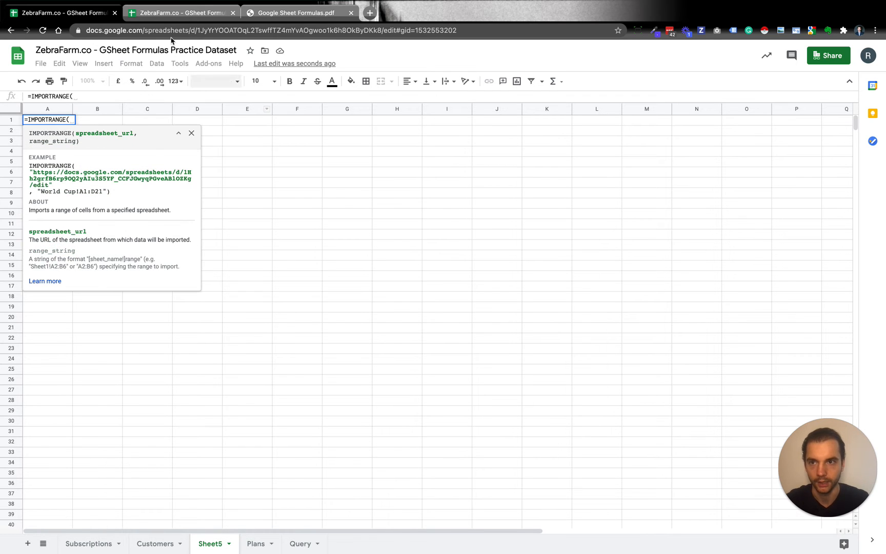
pyautogui.click(164, 30)
pyautogui.press('super+c')
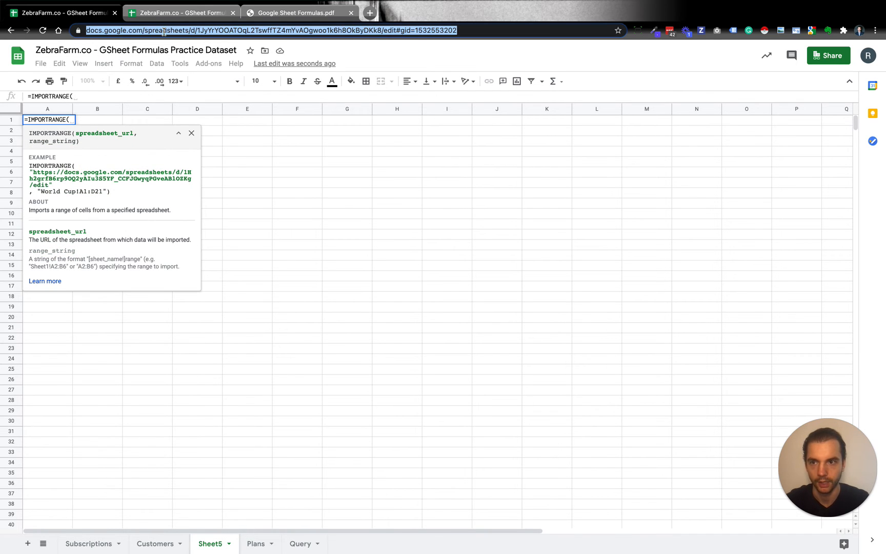
pyautogui.click(80, 95)
pyautogui.write('"')
pyautogui.press('super+v')
pyautogui.write('"')
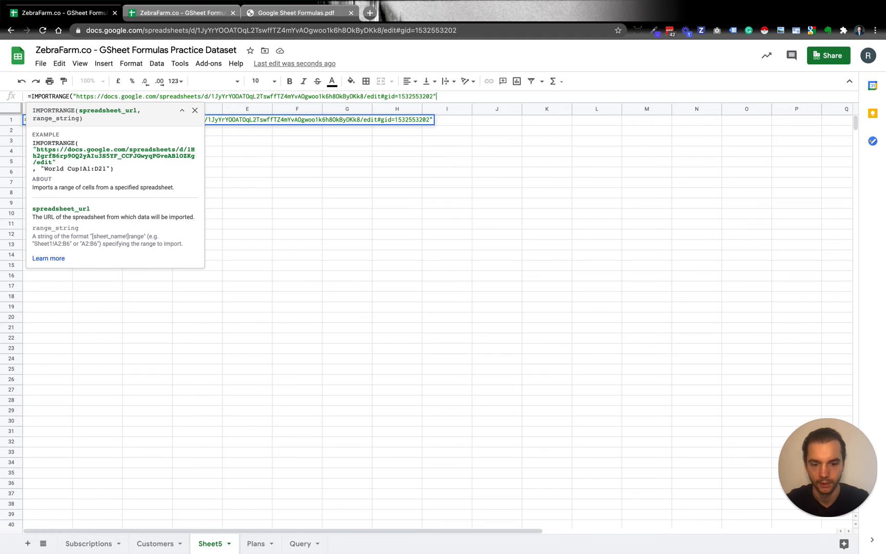
# Complete the IMPORTRANGE formula with the range "Customers!A:B" and allow access to connect the sheets.
pyautogui.write(', "')
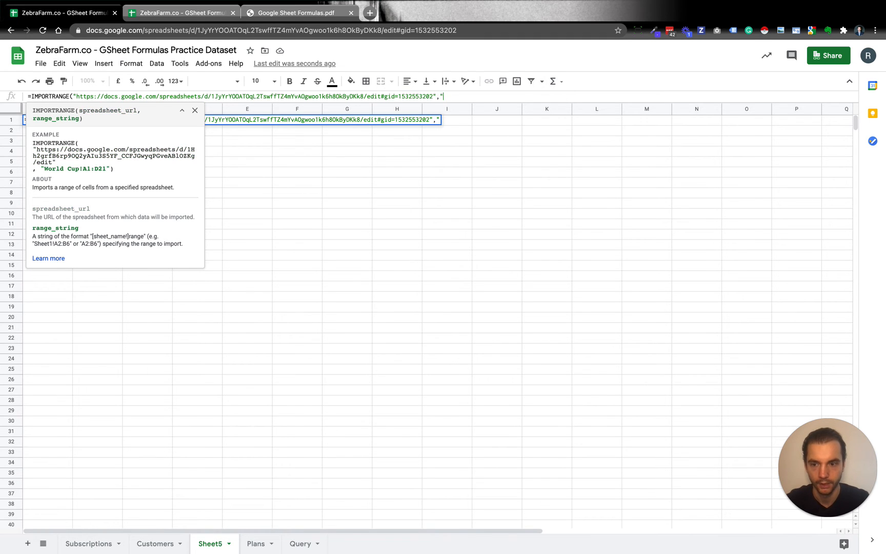
pyautogui.write('CUstome')
pyautogui.press('BackSpace')
pyautogui.press('BackSpace')
pyautogui.press('BackSpace')
pyautogui.press('BackSpace')
pyautogui.press('BackSpace')
pyautogui.press('BackSpace')
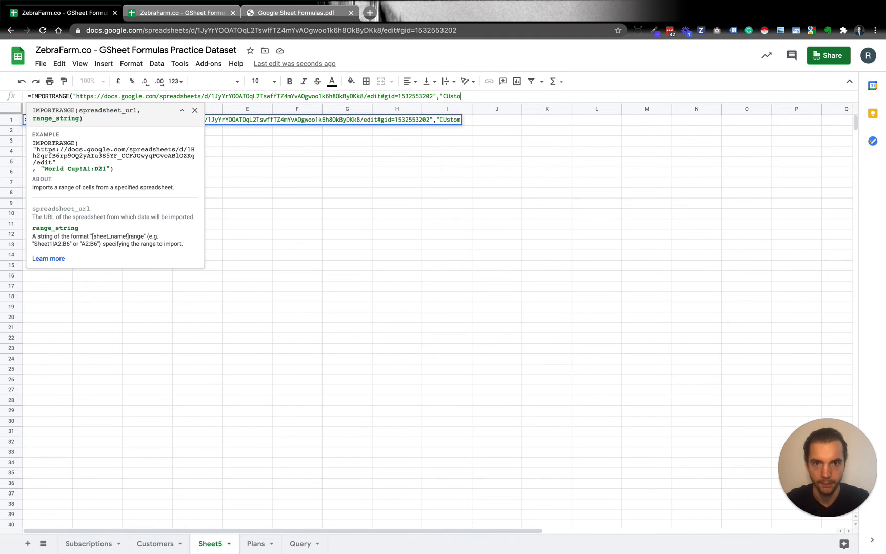
pyautogui.write('ustomers!')
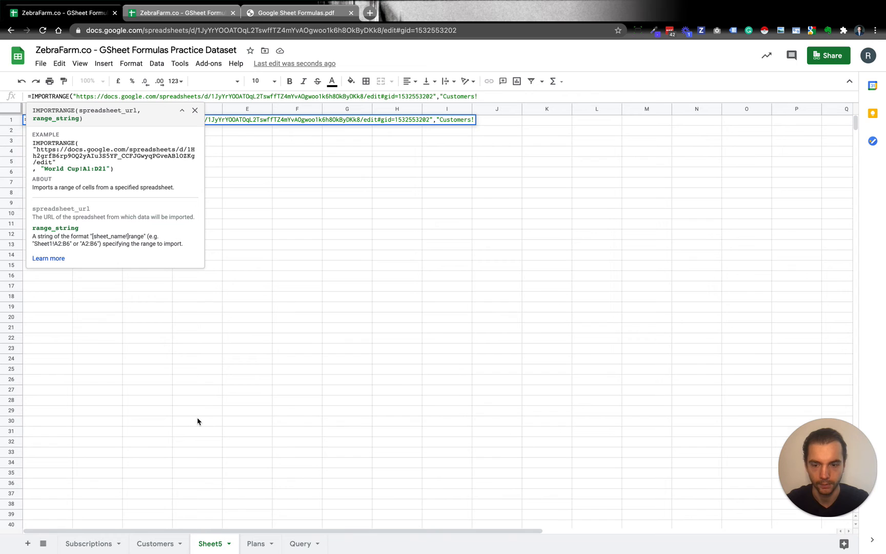
pyautogui.write('A:B')
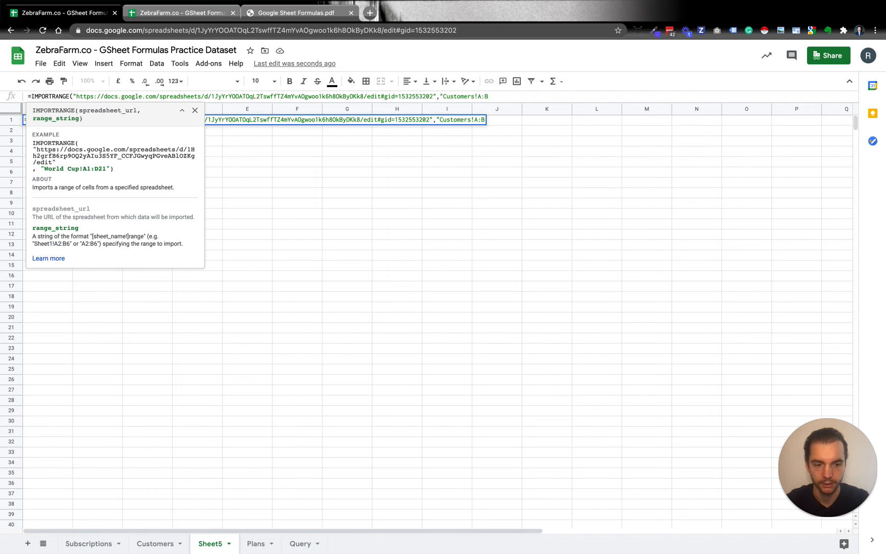
pyautogui.write('")')
pyautogui.press('Return')
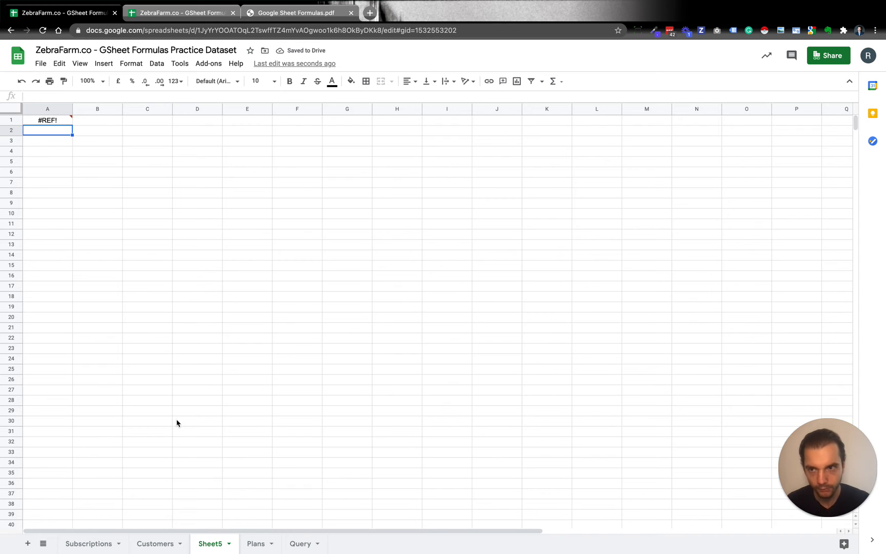
pyautogui.click(60, 122)
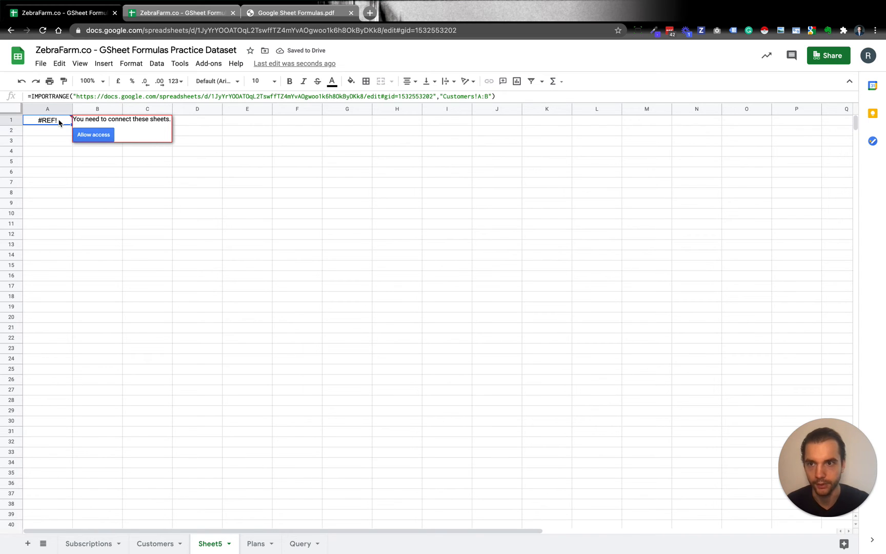
pyautogui.click(93, 135)
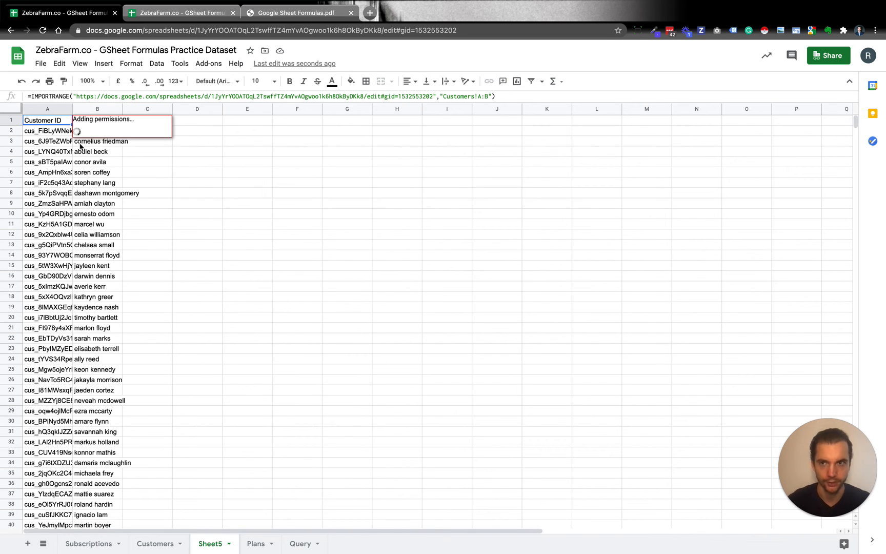
# Examine the spreadsheet's sharing settings for people and link access, leaving them without making changes.
pyautogui.click(843, 66)
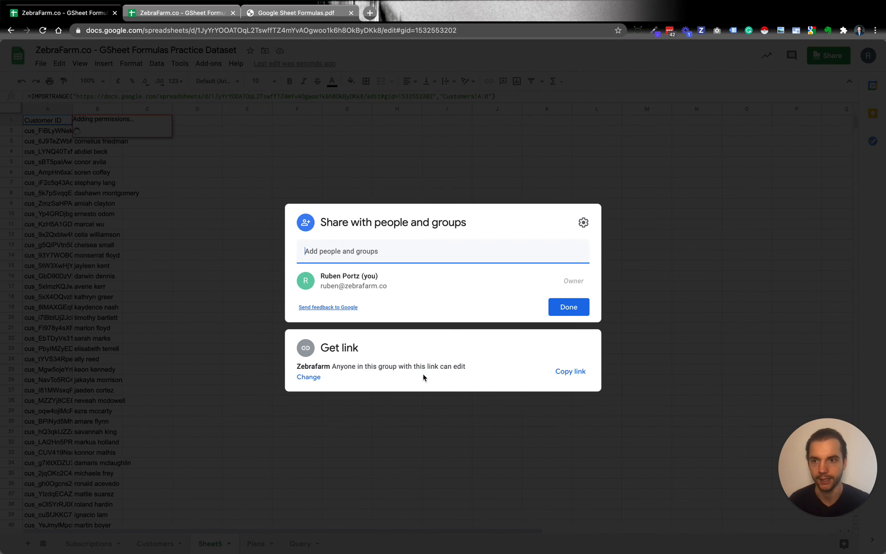
pyautogui.click(158, 217)
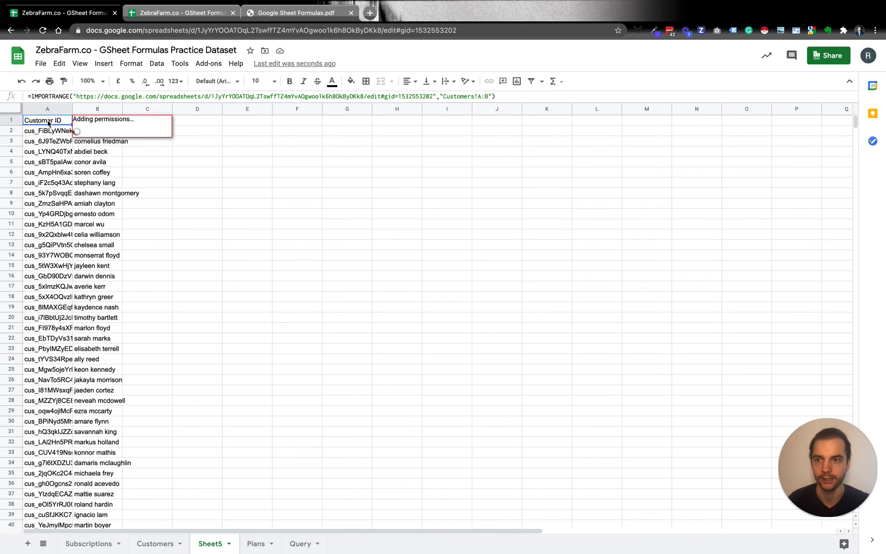
pyautogui.click(226, 266)
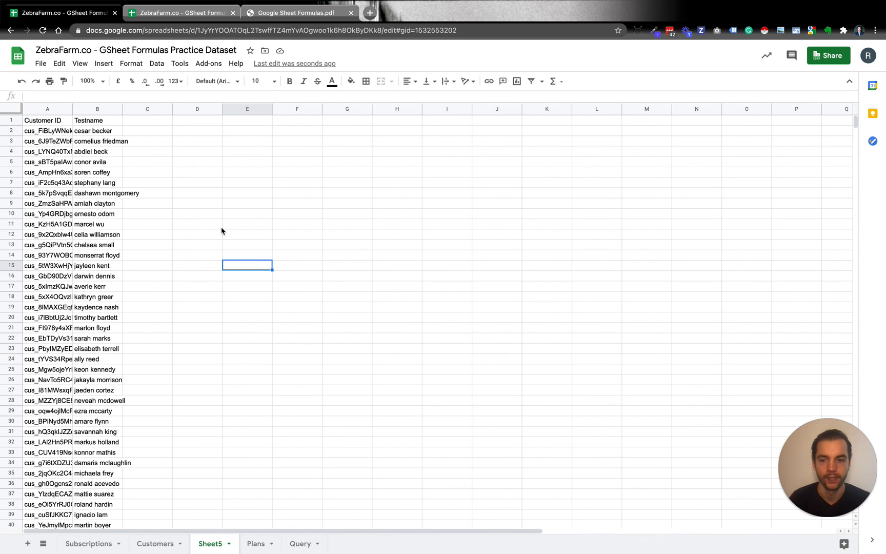
# View the Customers sheet and switch to the Subscriptions sheet.
pyautogui.click(153, 543)
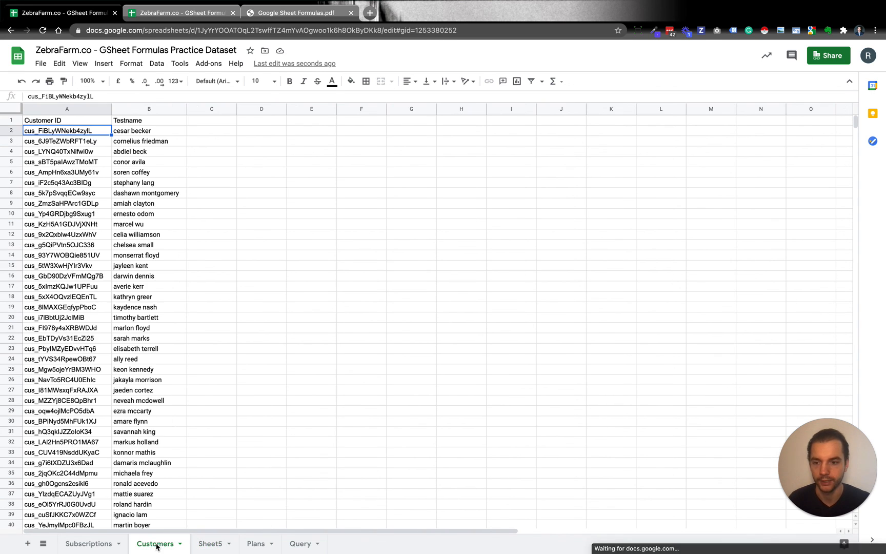
pyautogui.click(92, 546)
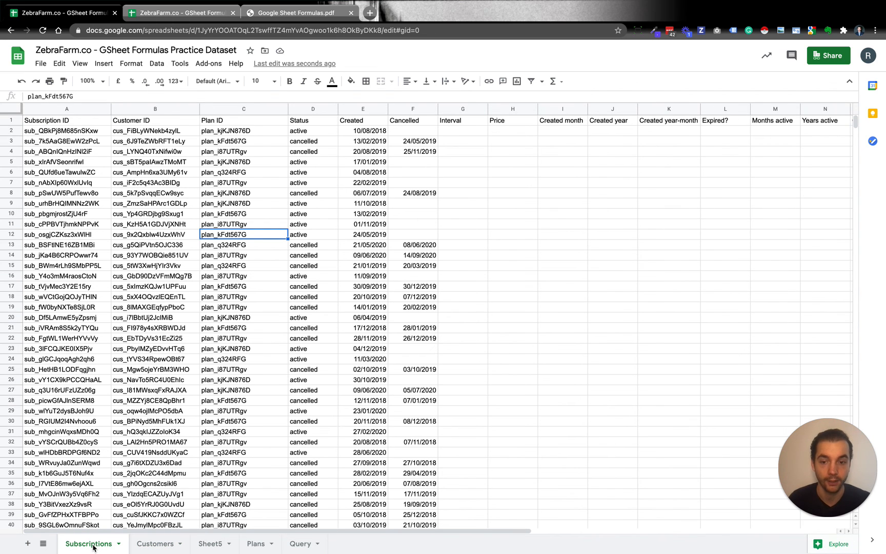